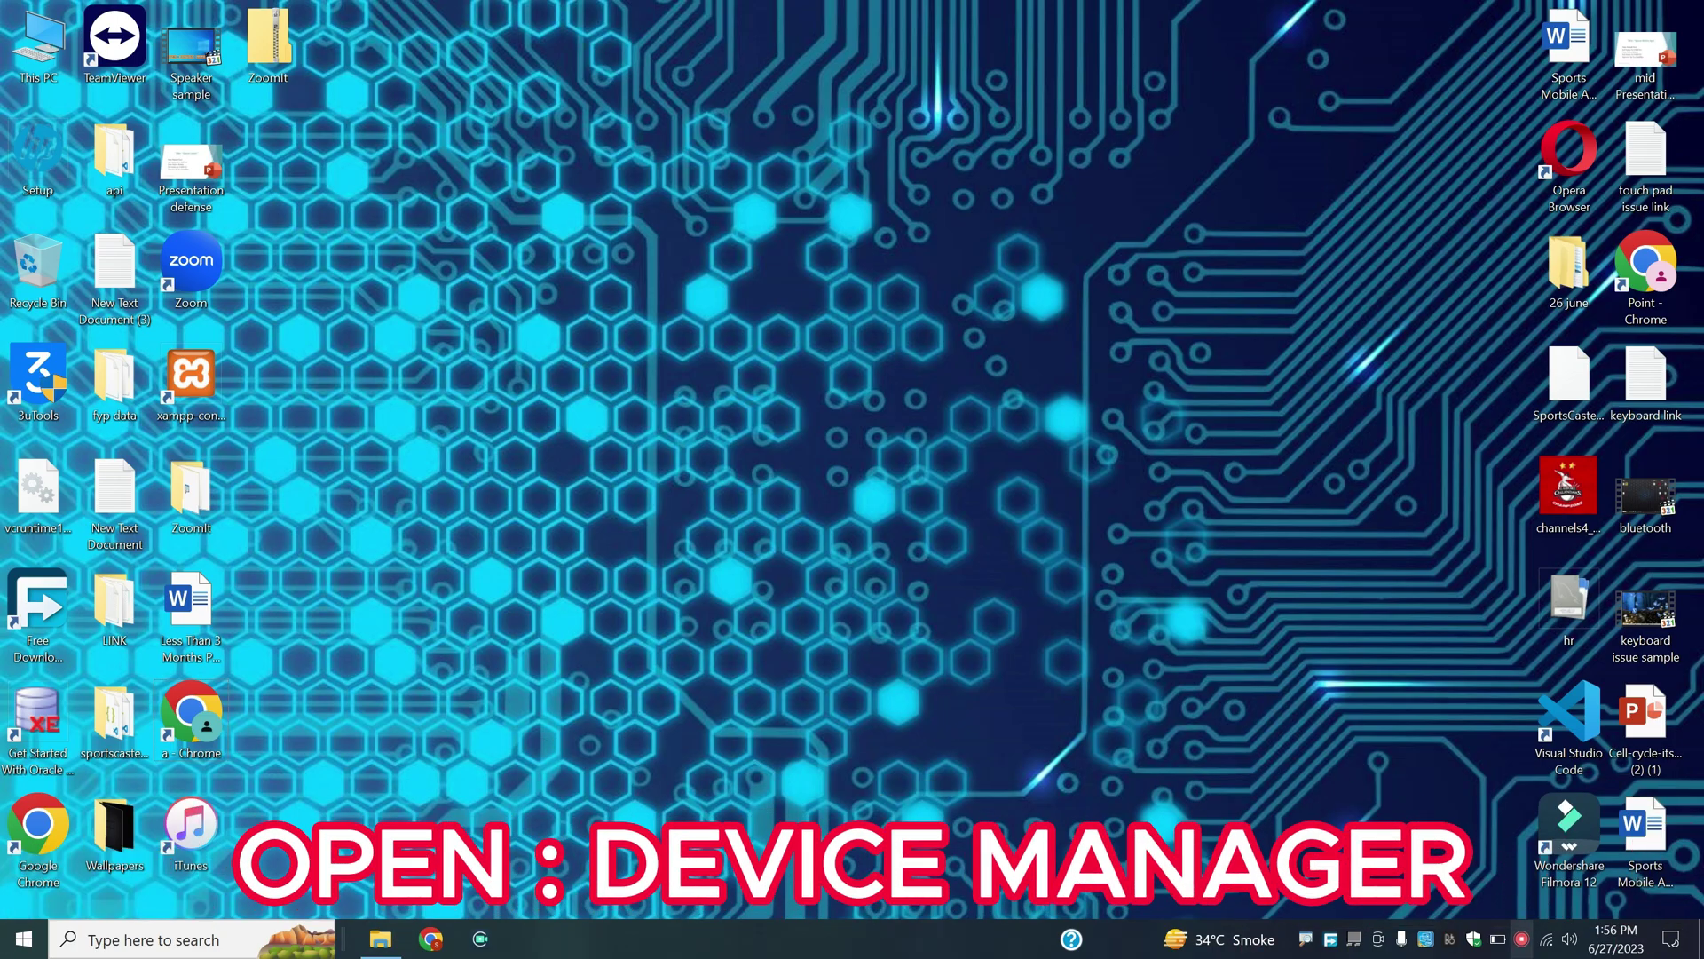
Step: Open the empty taskbar search panel to look for Device Manager
click(190, 940)
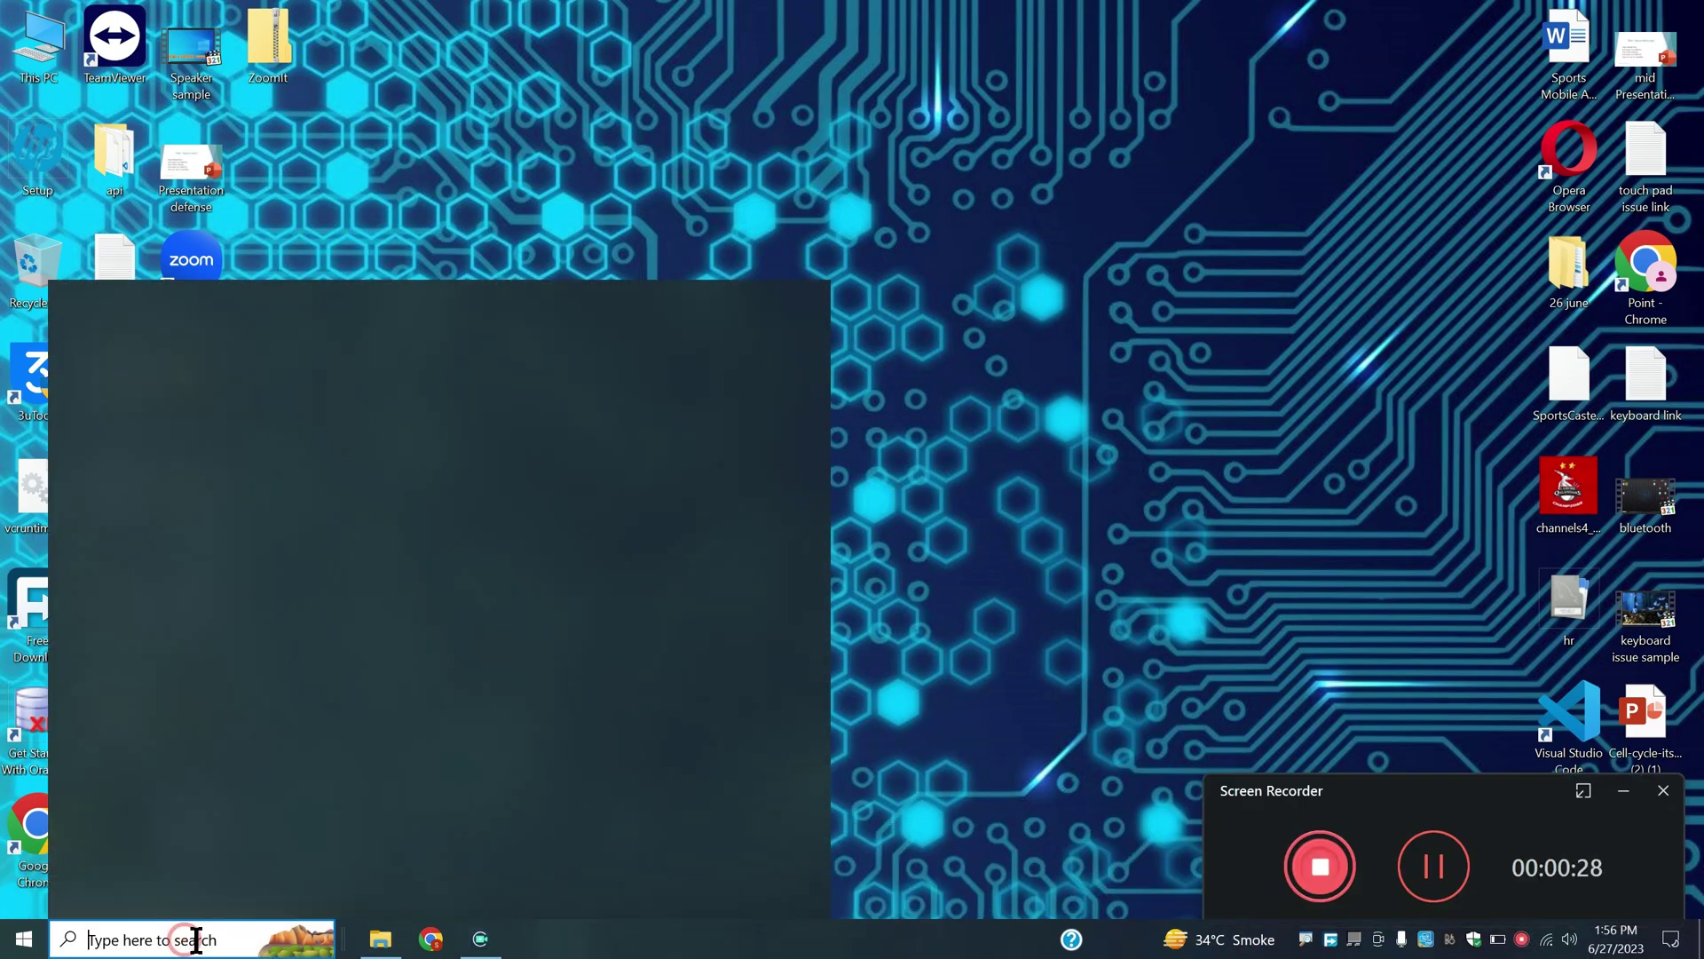